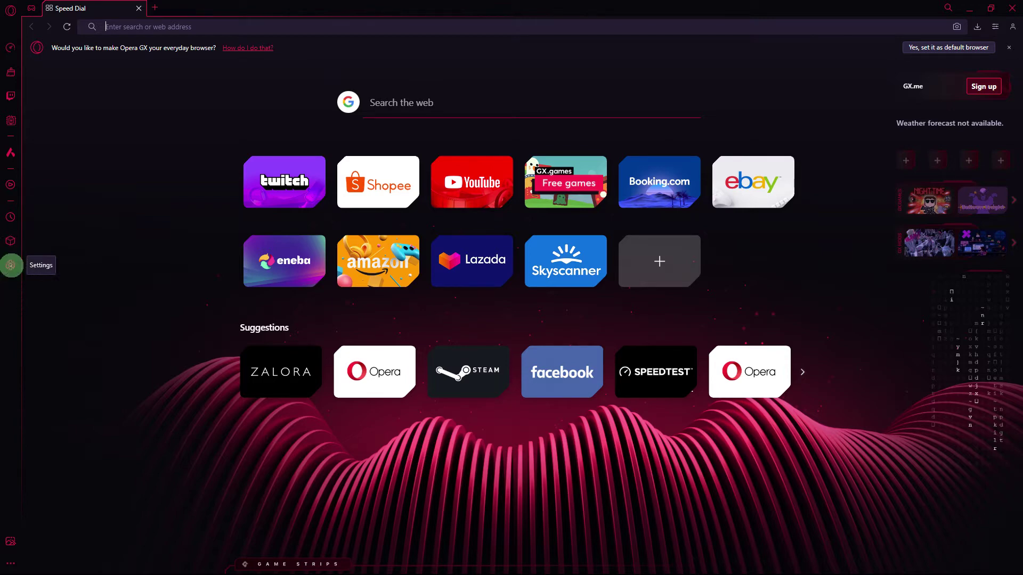
Step: Visit the Opera help site's browser-update topic from Settings, then return to the settings page
left_click(11, 265)
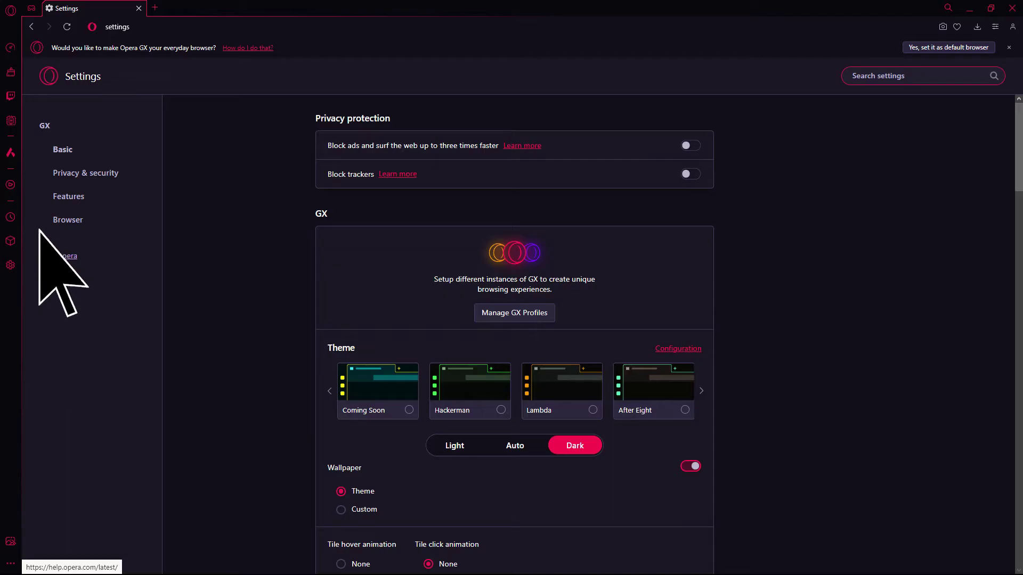
left_click(58, 274)
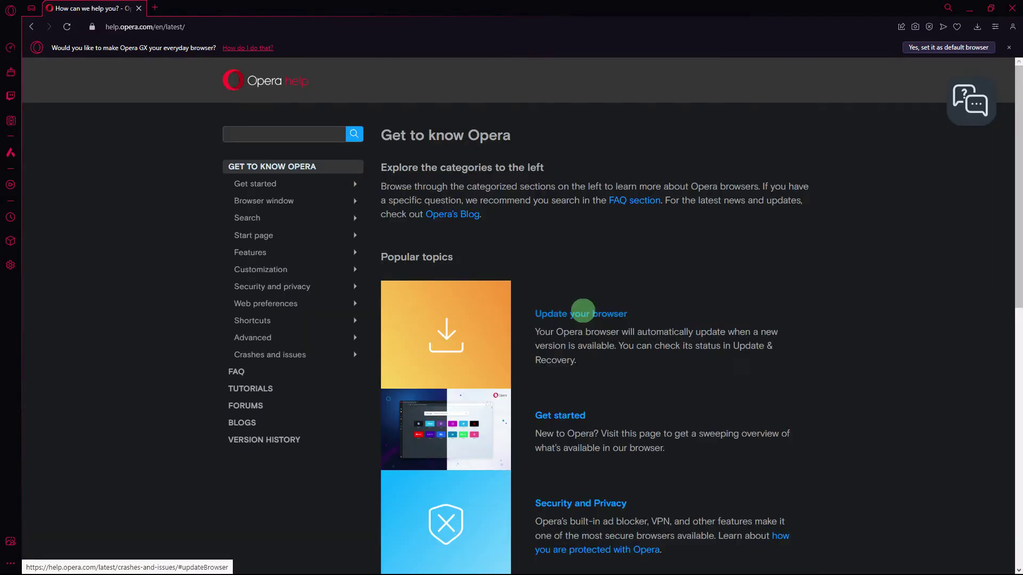
left_click(583, 311)
left_click(10, 265)
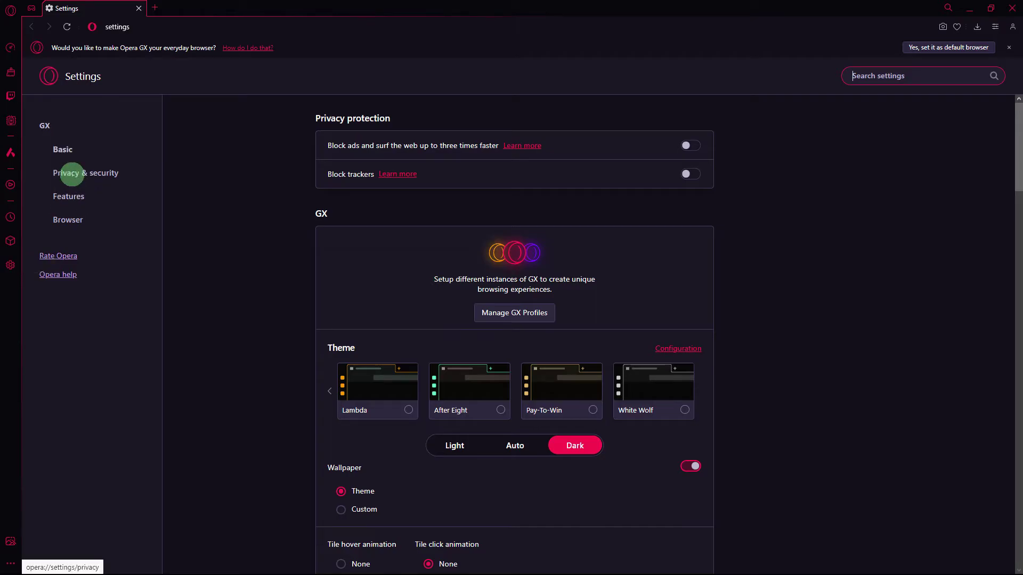
Step: Clear the last hour's cached images and files via Privacy & security, then show the extensions list
left_click(72, 173)
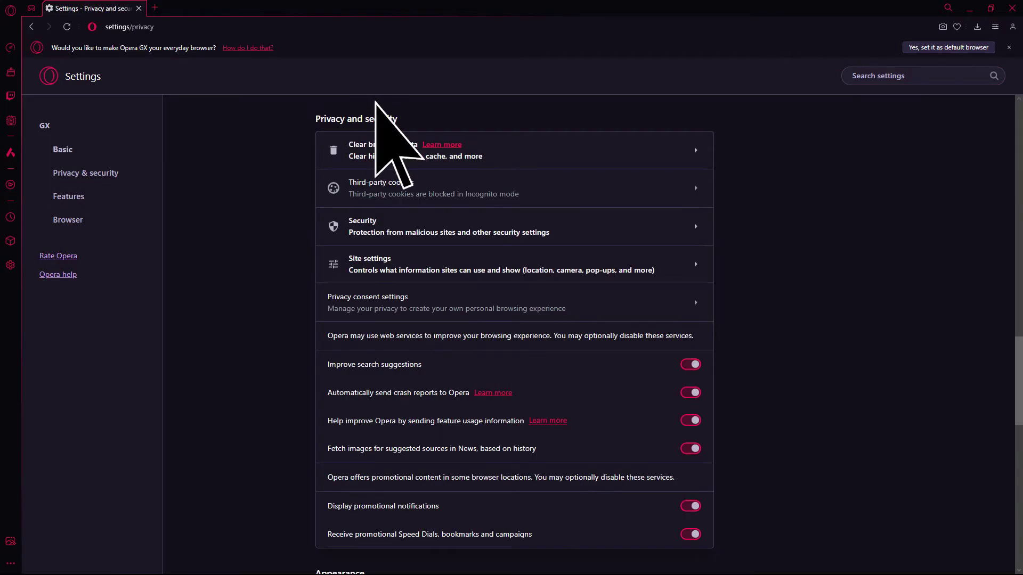
left_click(387, 151)
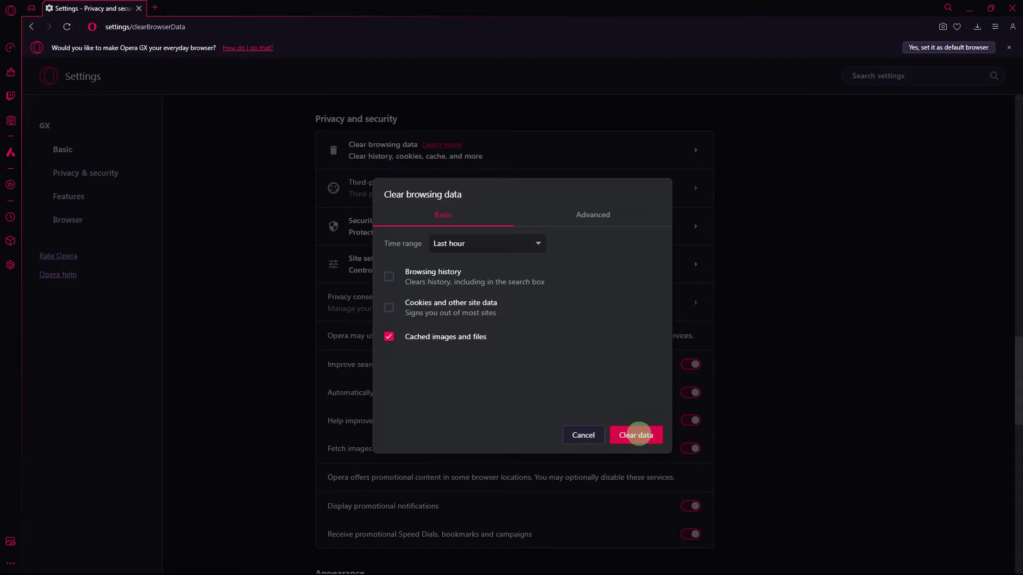
left_click(10, 241)
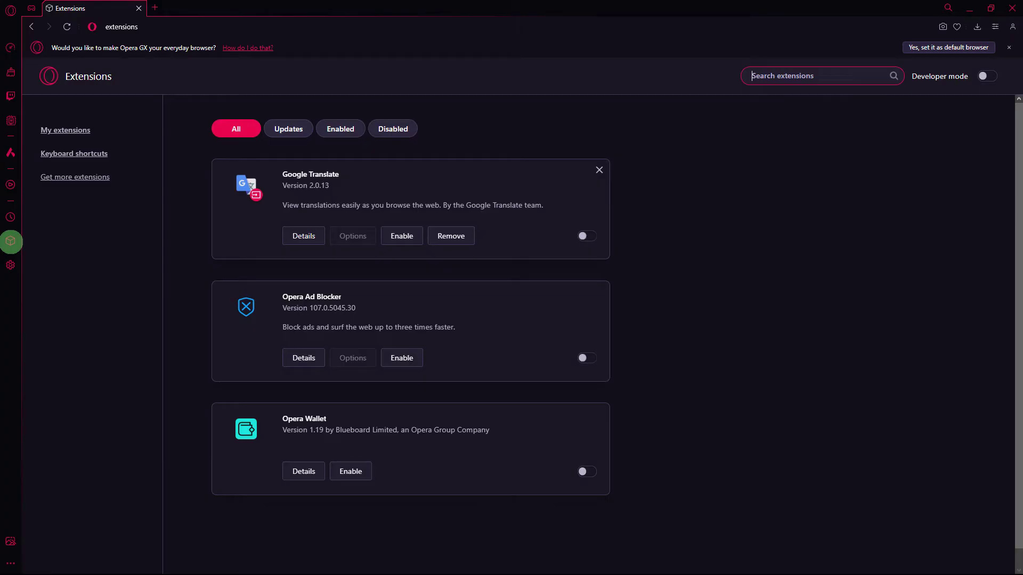
left_click(10, 265)
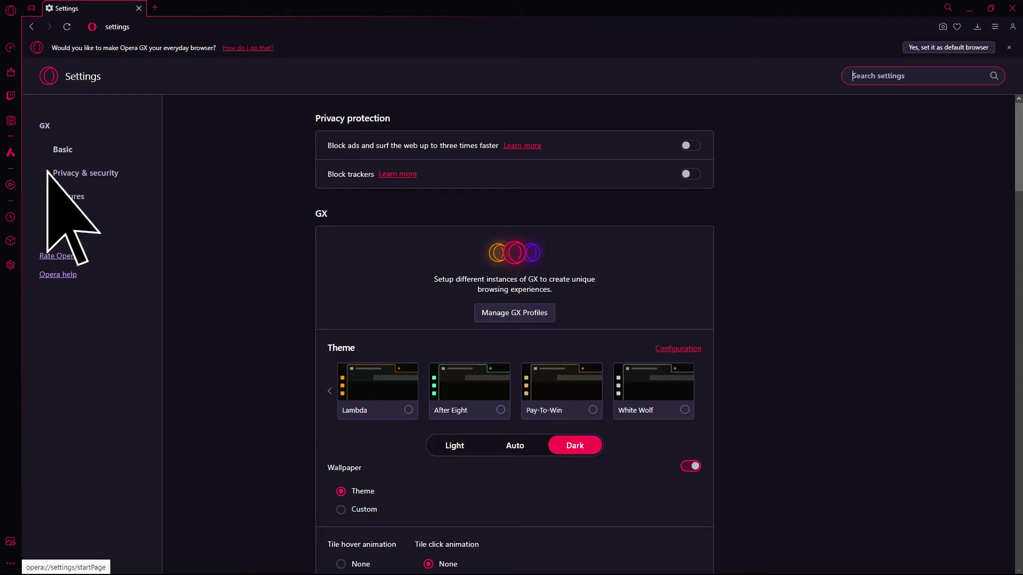
Step: Close Opera GX with hardware acceleration turned off, leaving the Windows desktop visible
left_click(69, 220)
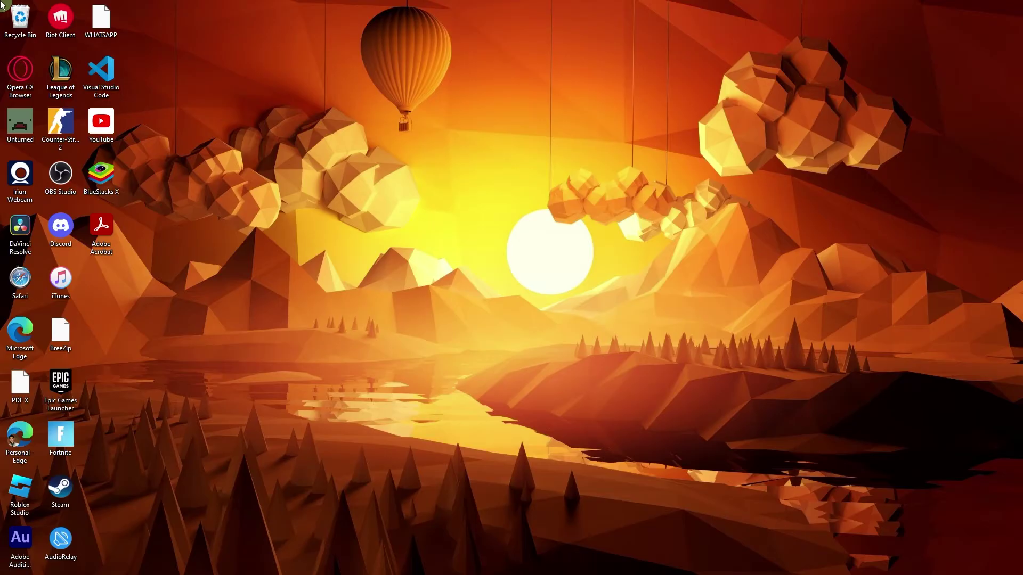
Step: Set the Opera GX desktop shortcut to run in Windows 8 compatibility mode
double_click(24, 84)
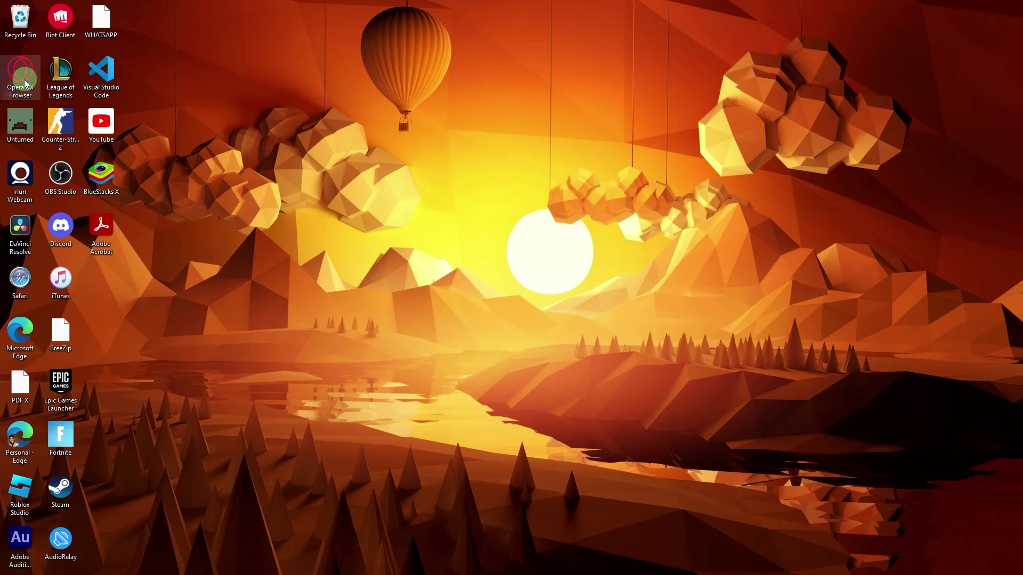
right_click(24, 83)
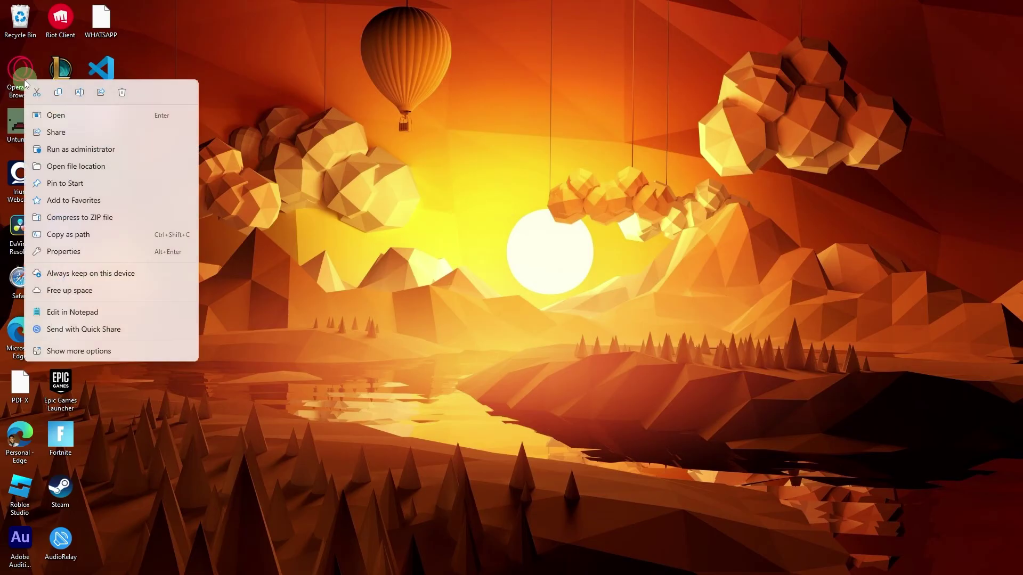
left_click(60, 252)
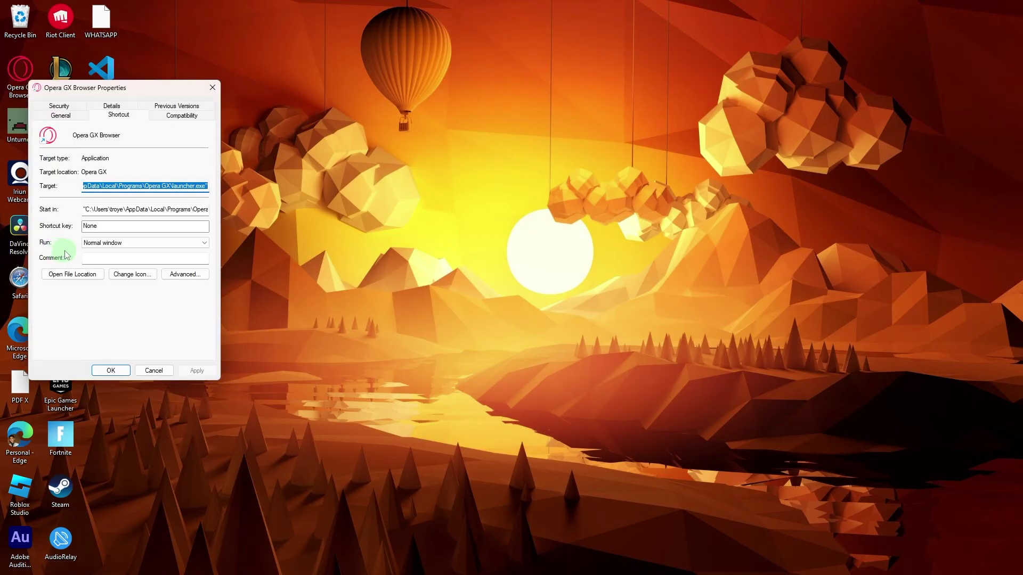
left_click(182, 116)
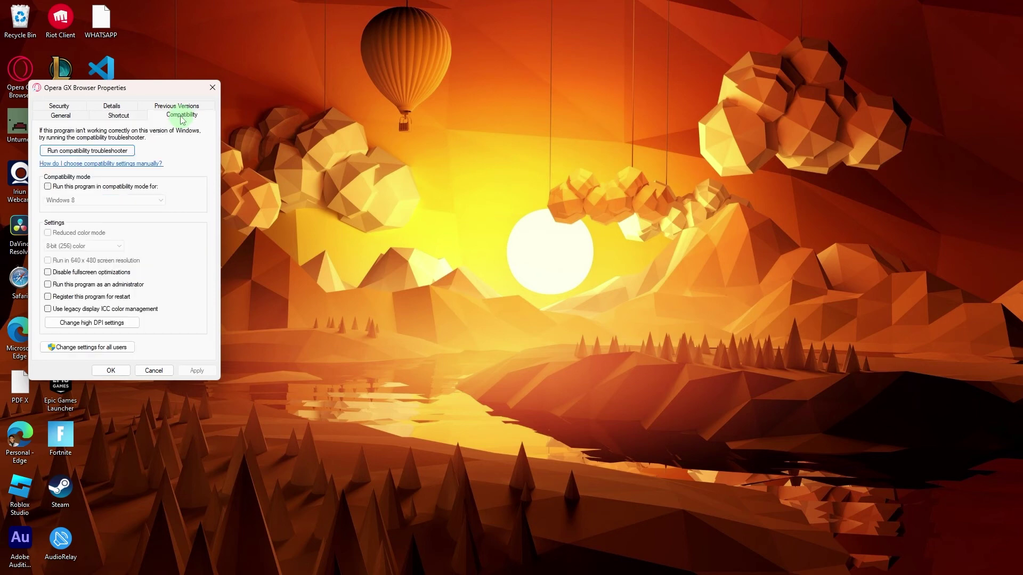
left_click(48, 187)
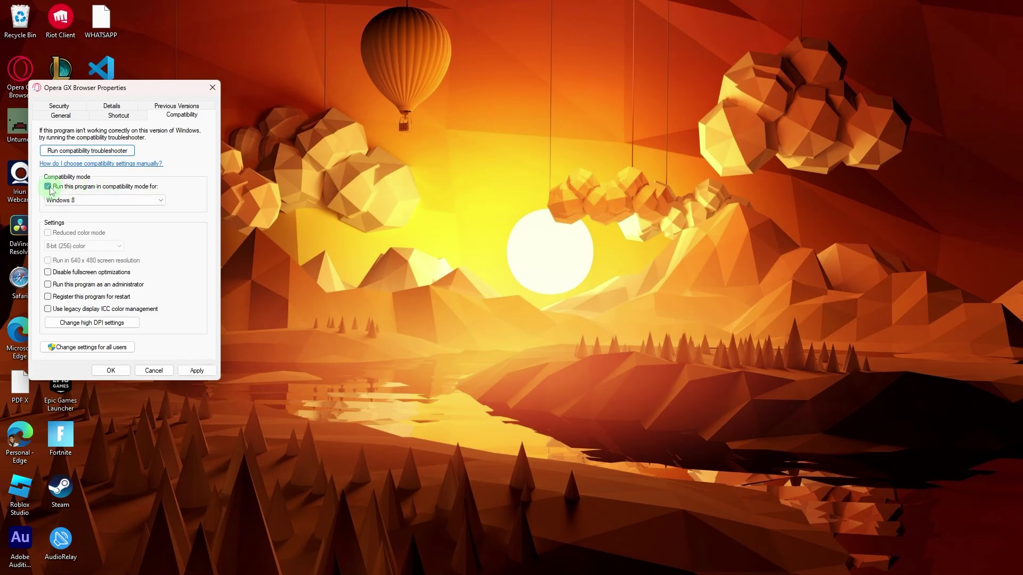
left_click(68, 201)
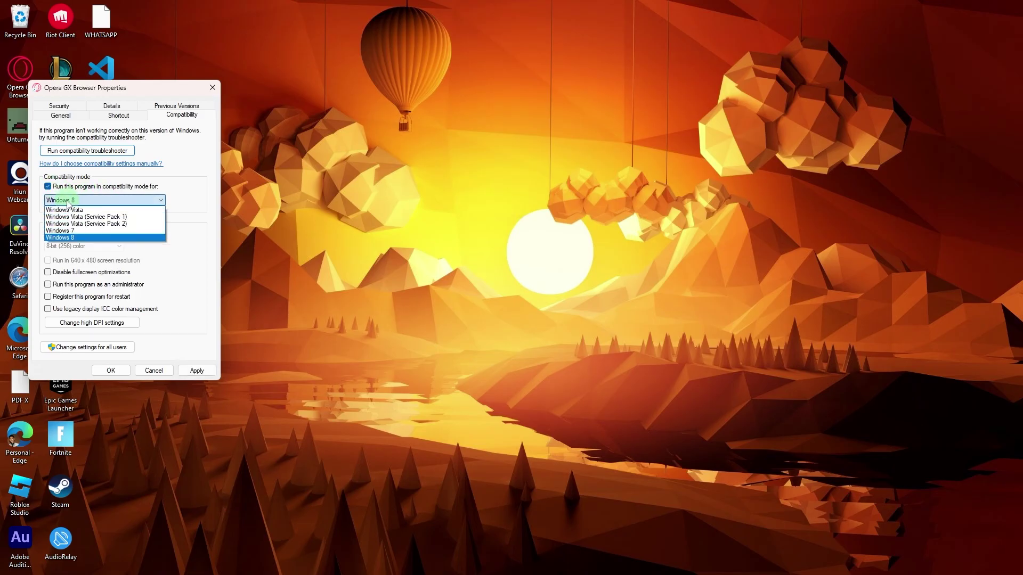
left_click(67, 237)
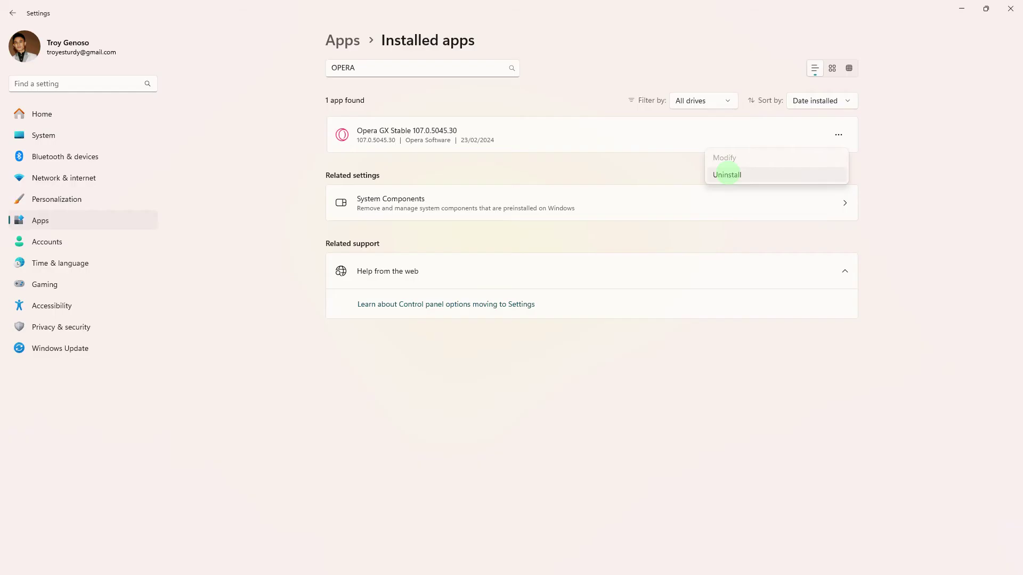